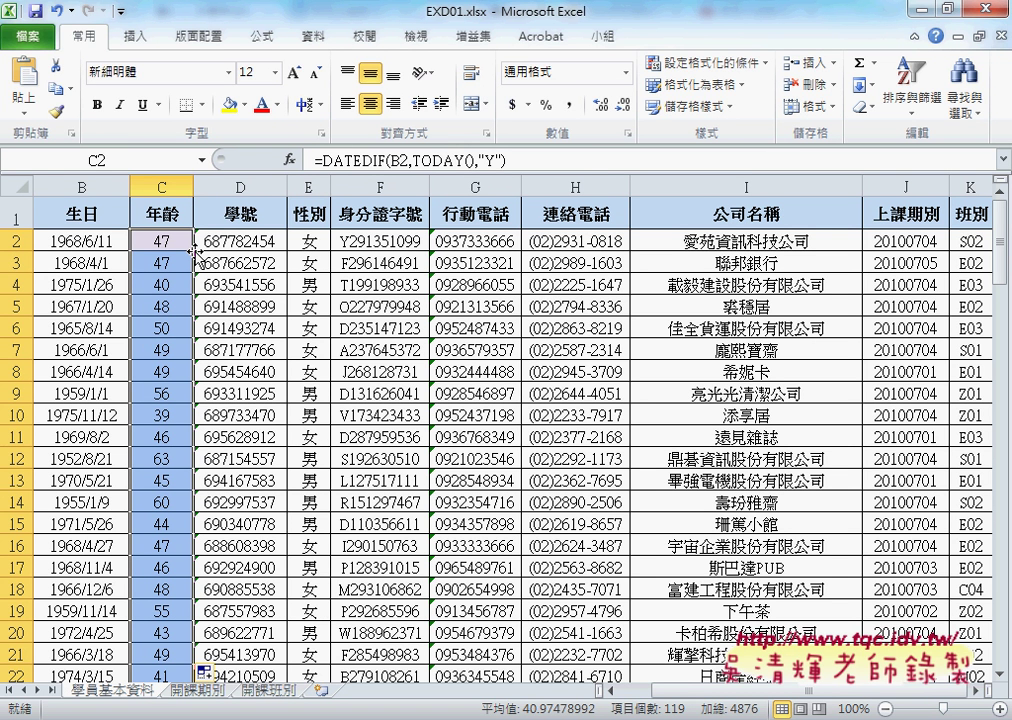
# Compare the birth dates in B2 and B10 with their age formulas in column C
pyautogui.click(96, 241)
pyautogui.click(159, 241)
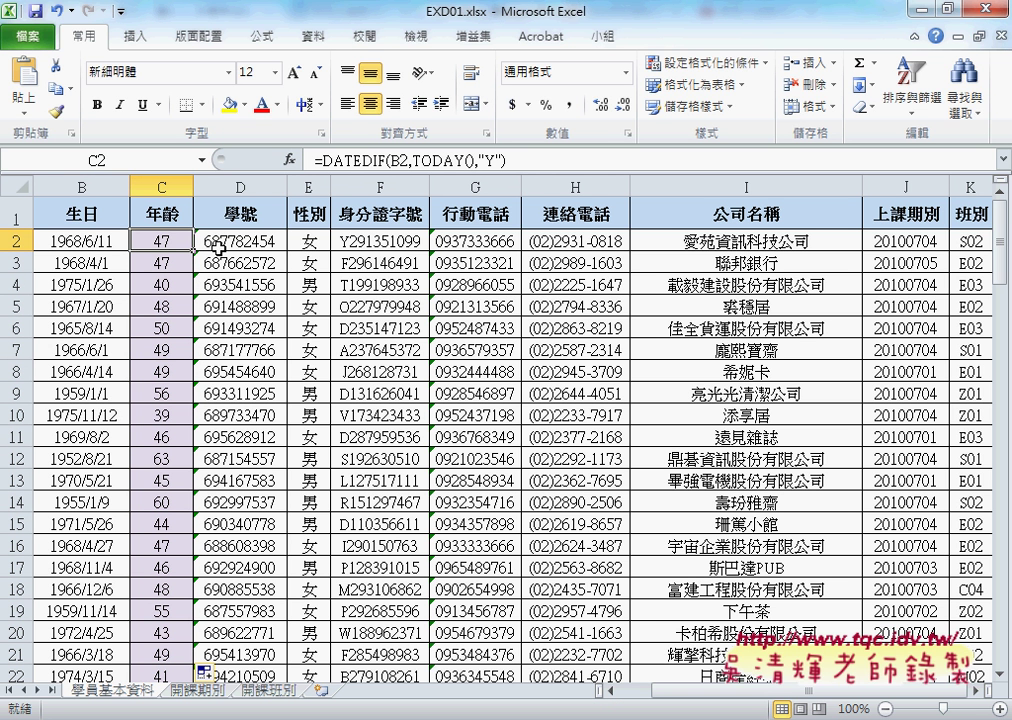
pyautogui.click(104, 419)
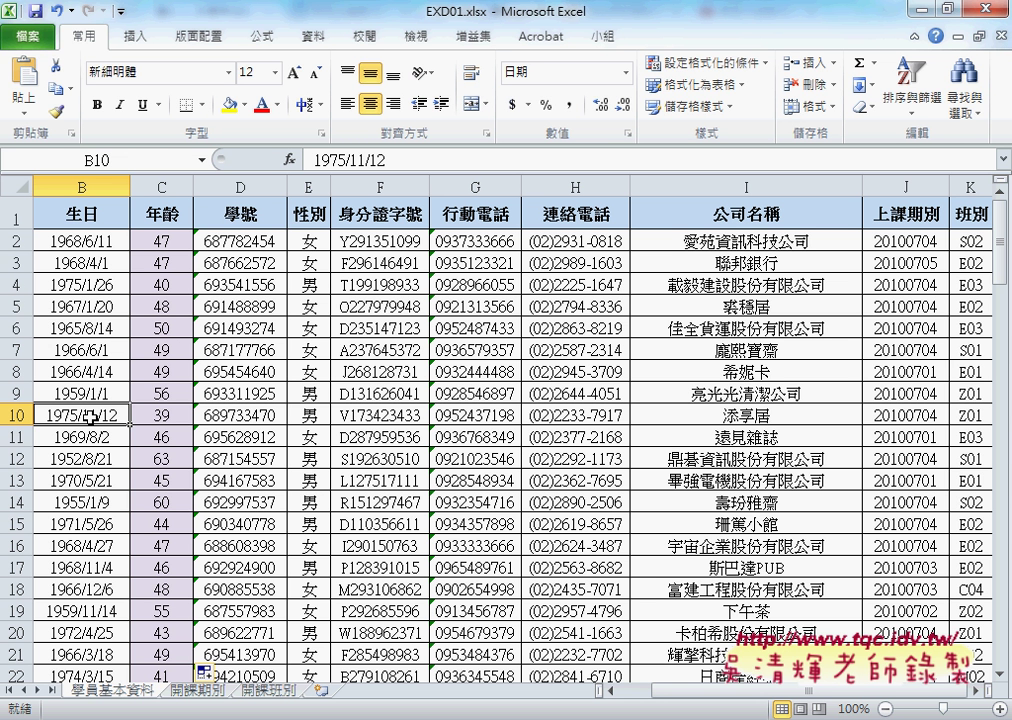
pyautogui.click(181, 419)
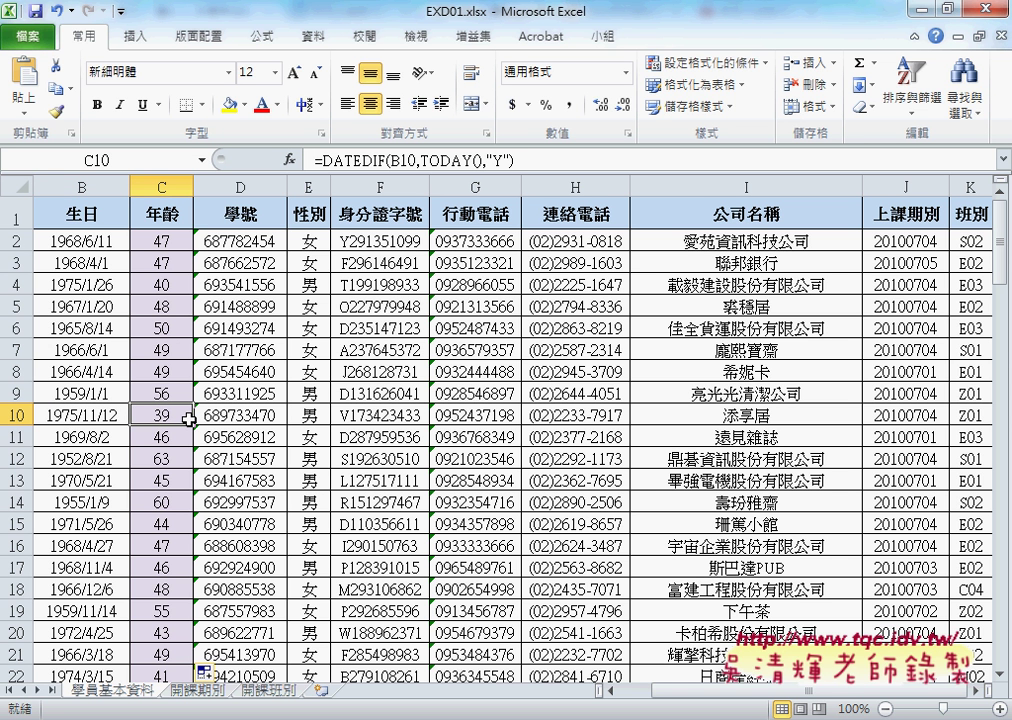
pyautogui.click(95, 419)
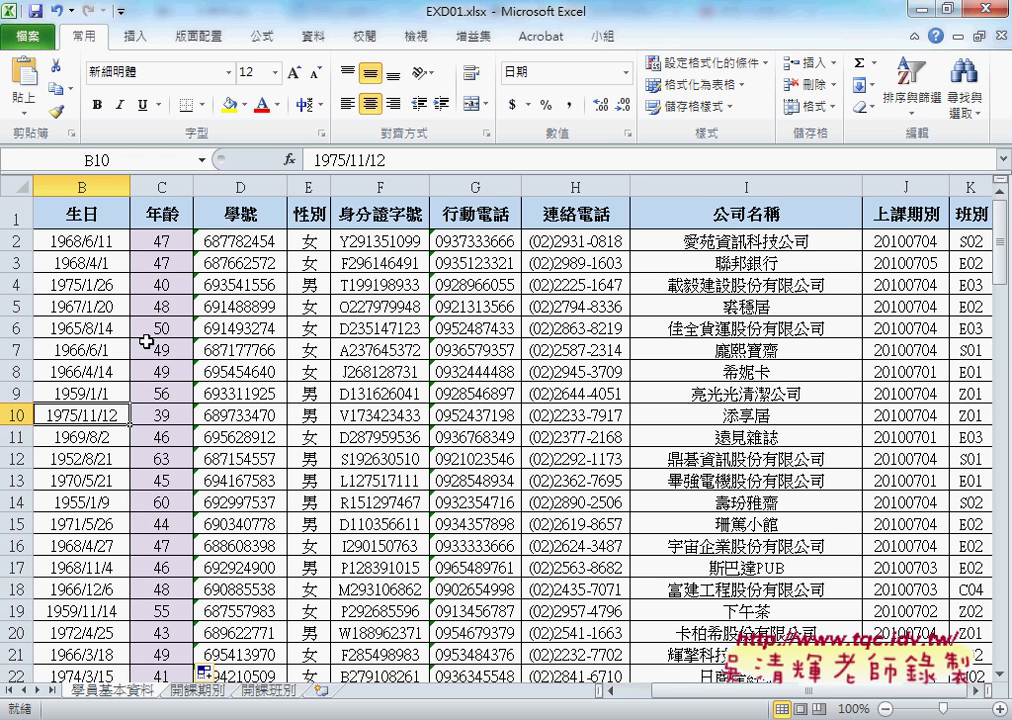
pyautogui.click(165, 240)
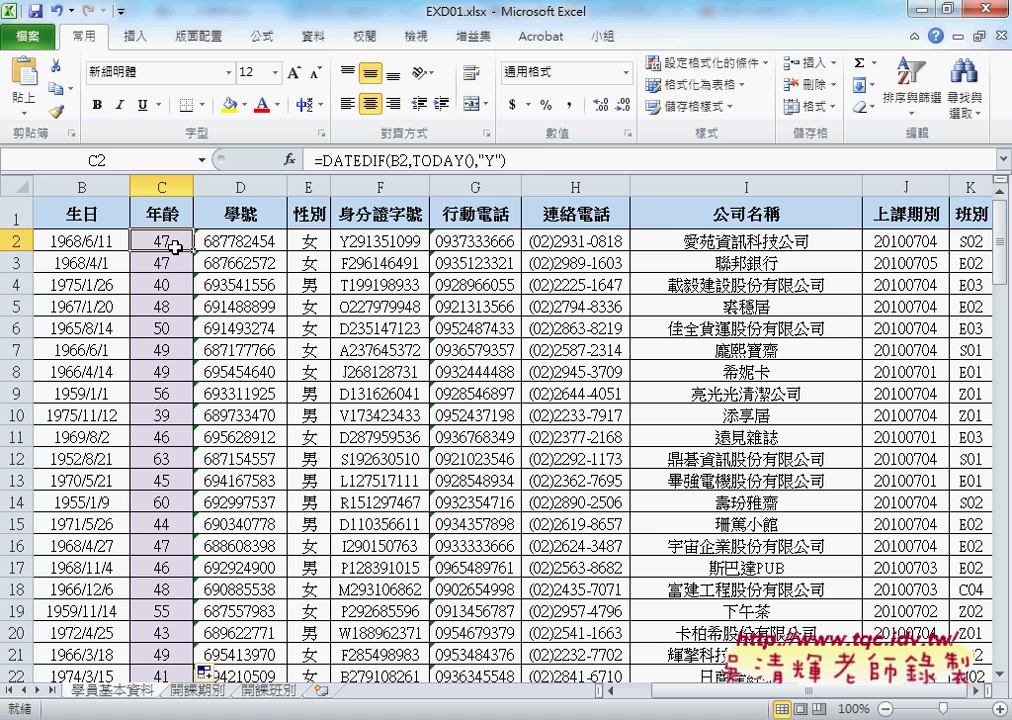
# Append &"歲" to C2's DATEDIF formula and fill it down the age column
pyautogui.click(543, 160)
pyautogui.click(543, 160)
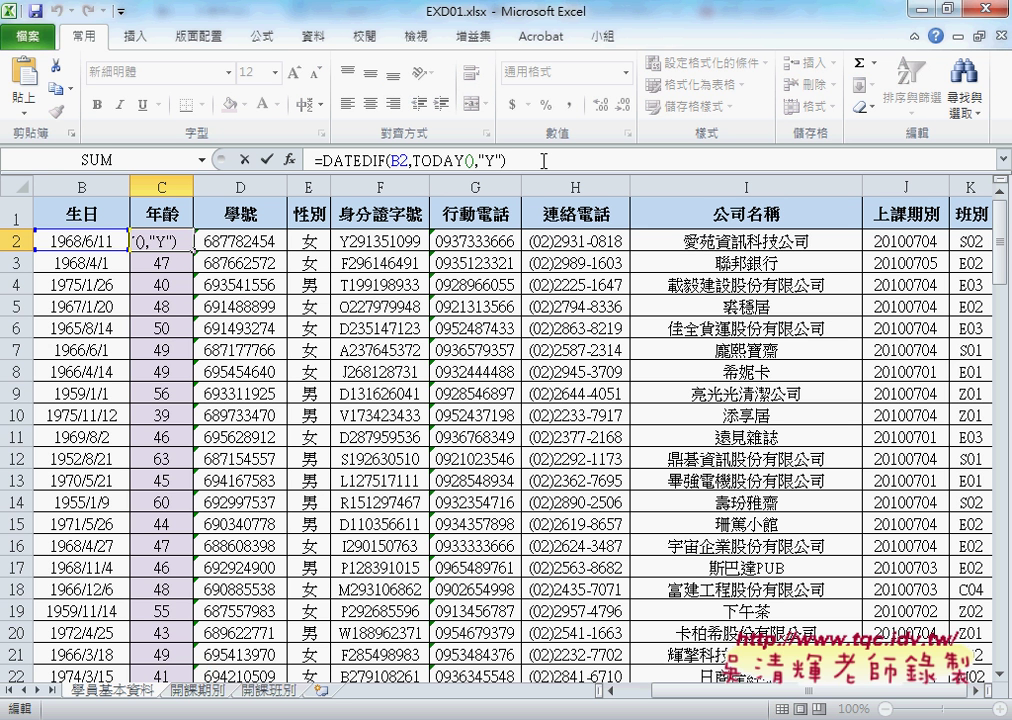
pyautogui.write('&')
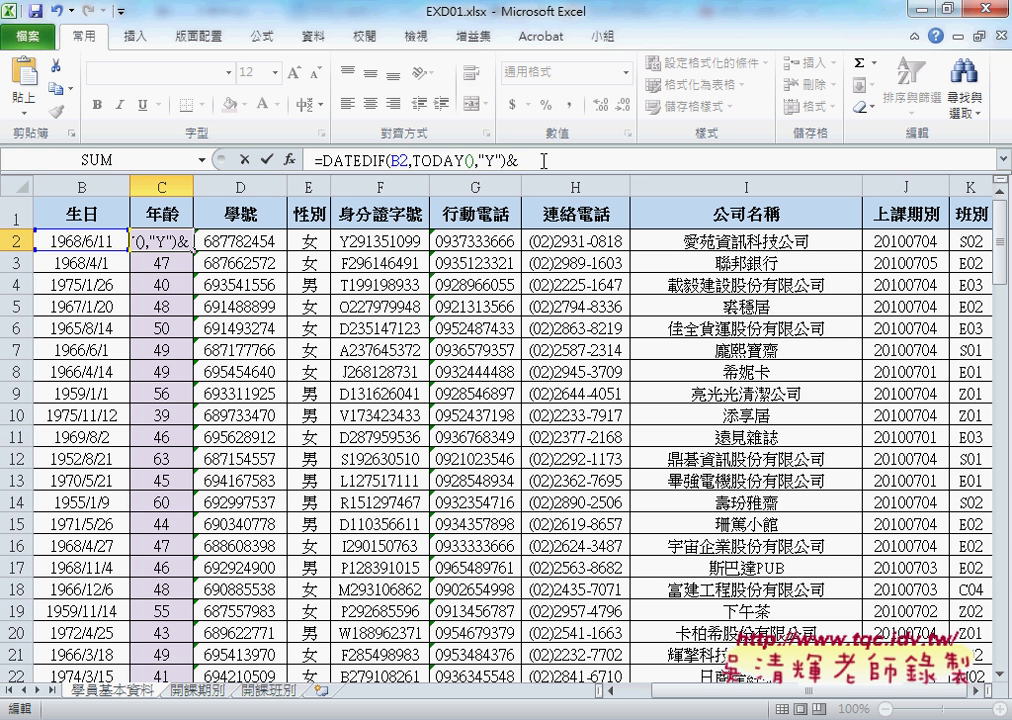
pyautogui.write('"')
pyautogui.write('ㄙㄨ')
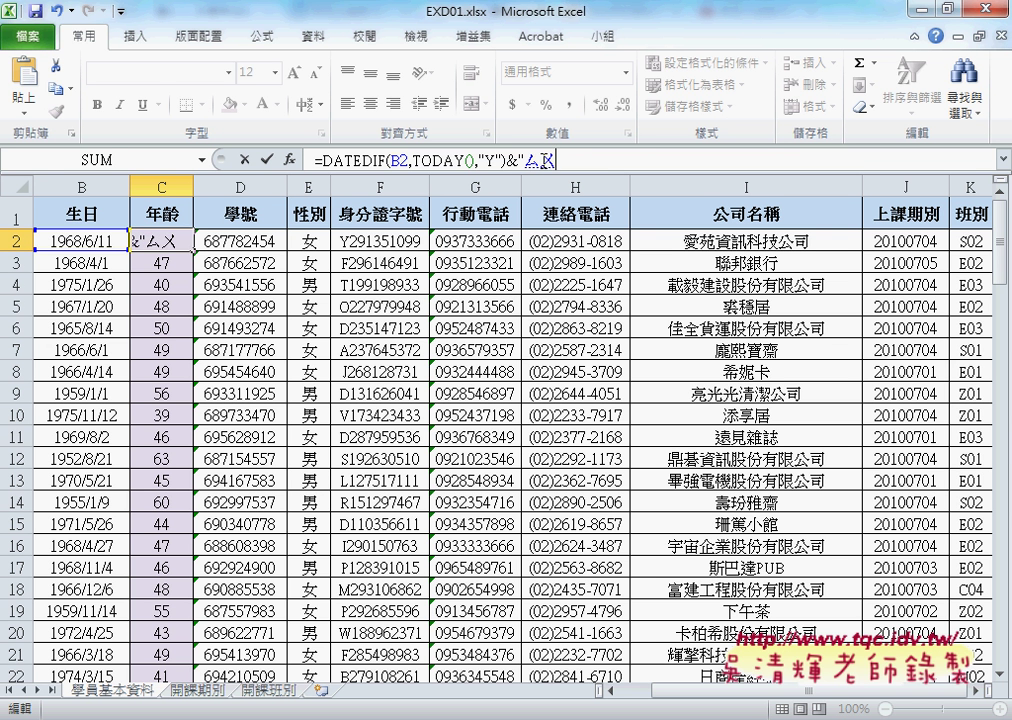
pyautogui.write('ㄟ4')
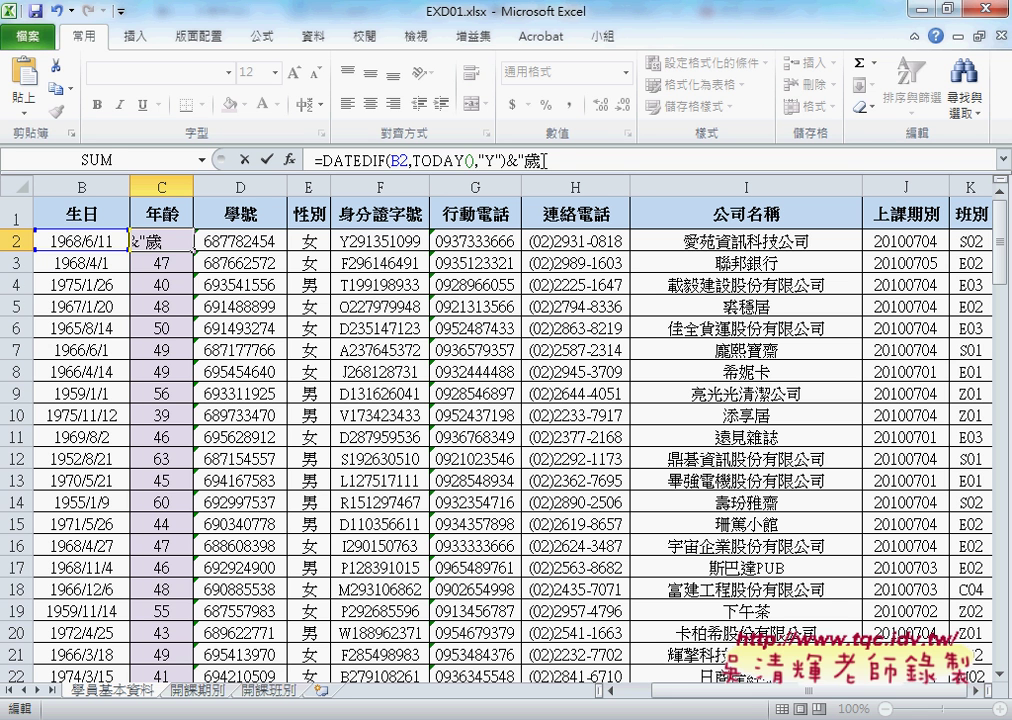
pyautogui.write('"')
pyautogui.click(268, 162)
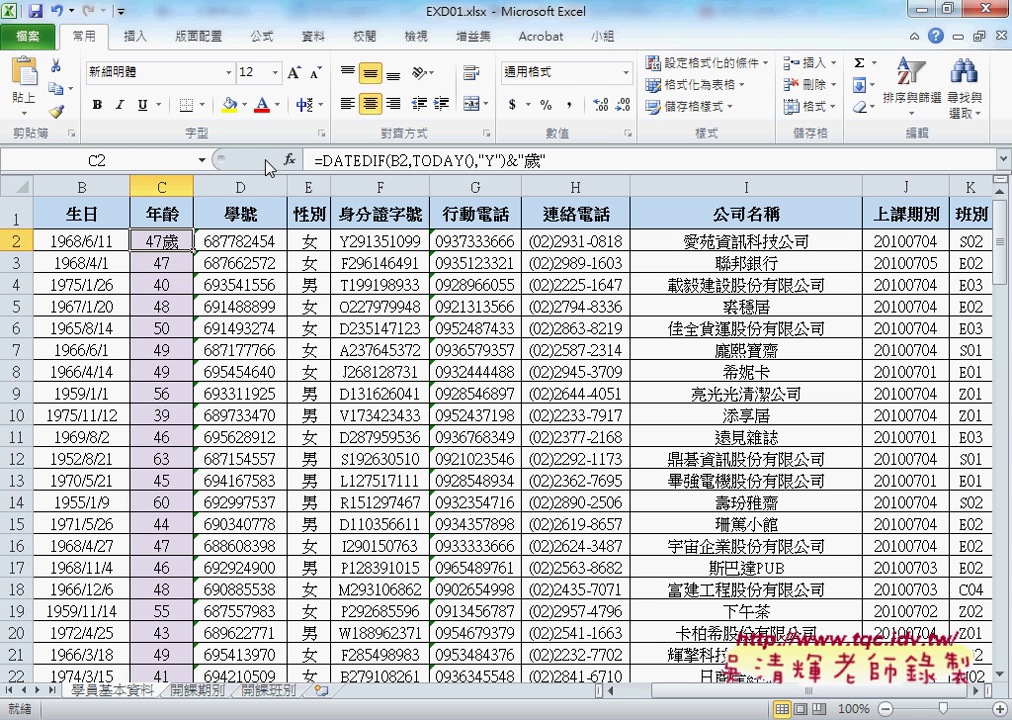
pyautogui.doubleClick(192, 251)
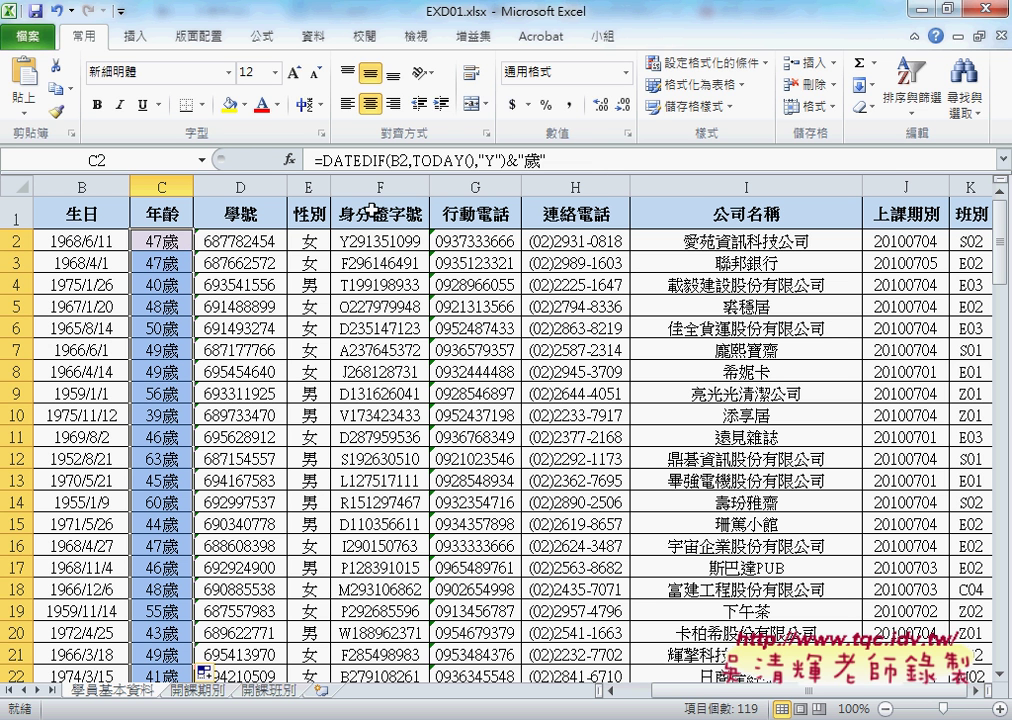
# Strip &"歲" from C2 so it reads =DATEDIF(B2,TODAY(),"Y") and shows plain 47
pyautogui.press('F2')
pyautogui.moveTo(506, 160); pyautogui.dragTo(551, 160)
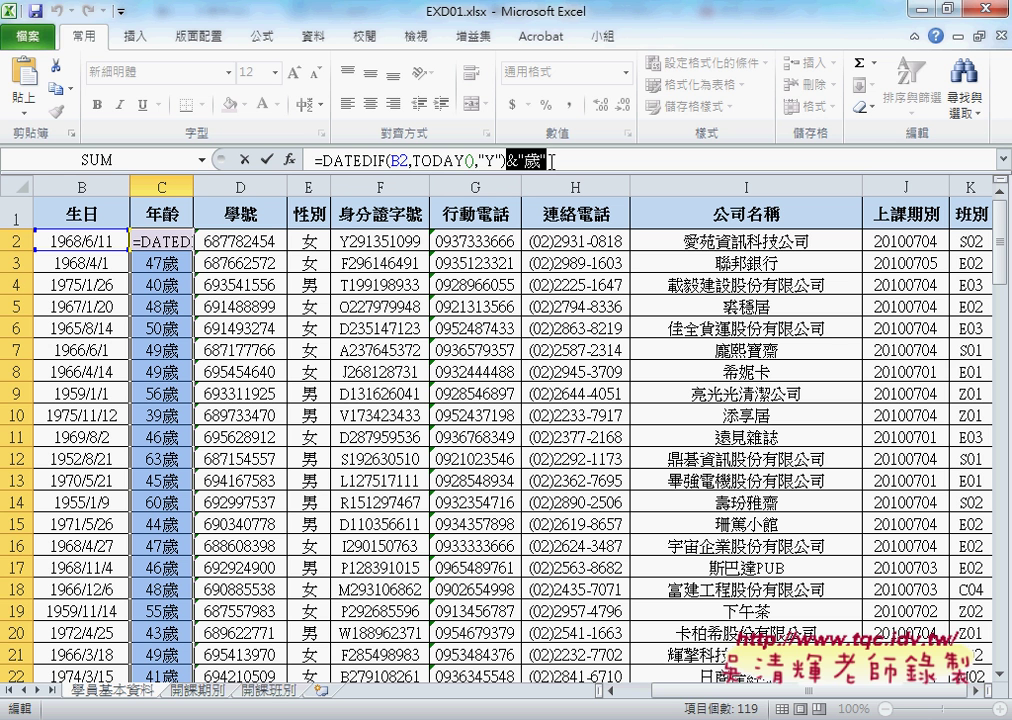
pyautogui.press('Delete')
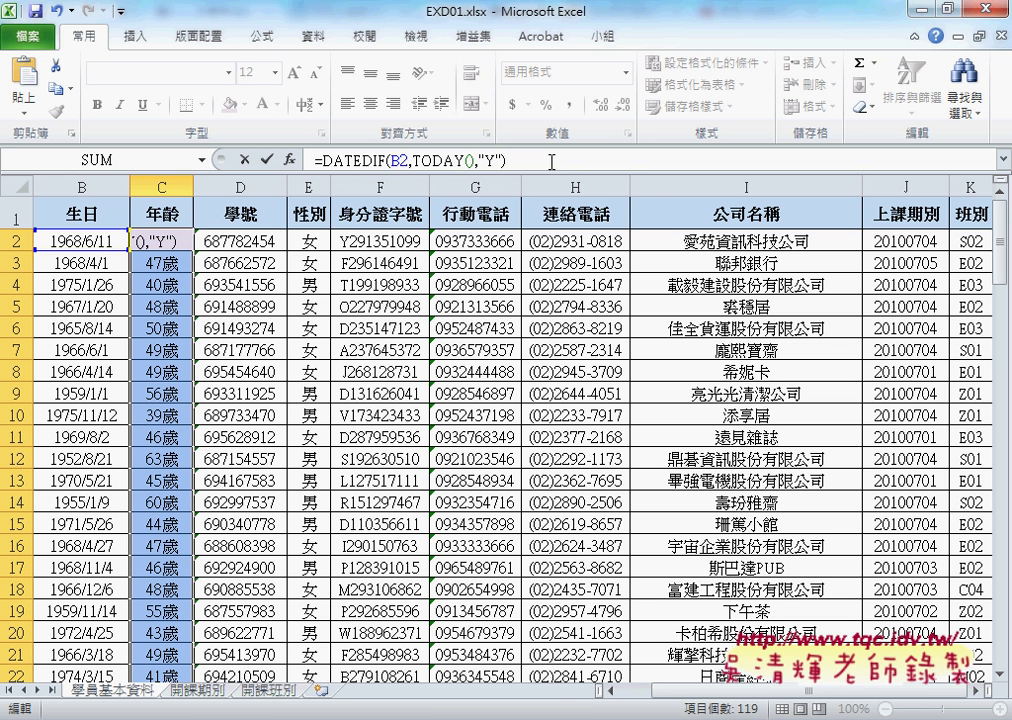
pyautogui.press('Return')
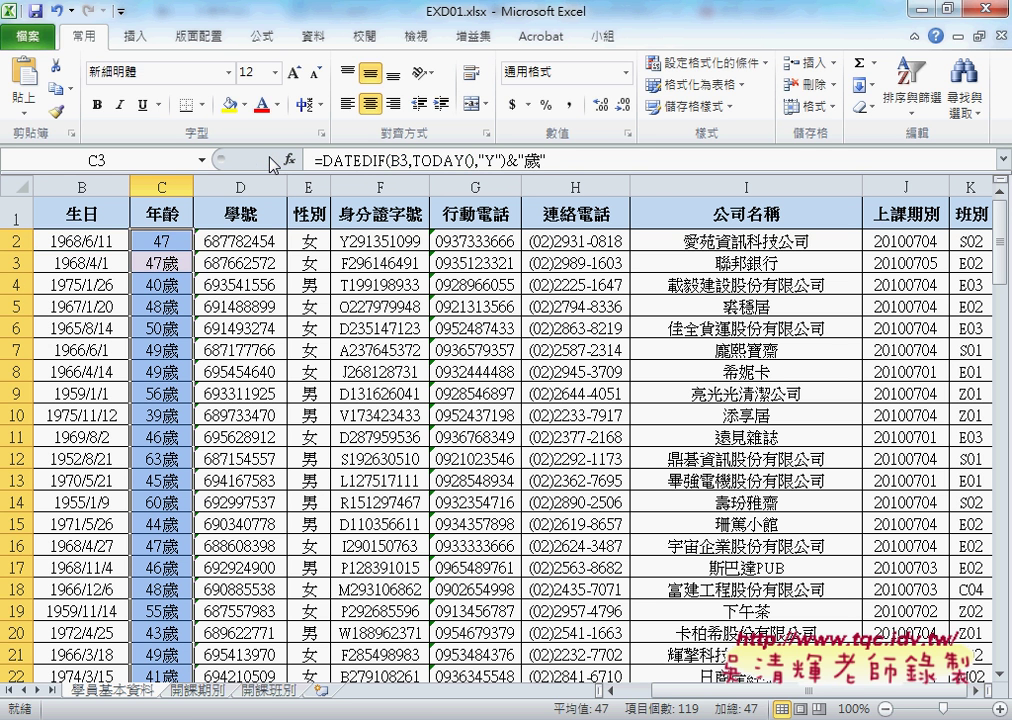
pyautogui.click(172, 241)
pyautogui.rightClick(173, 242)
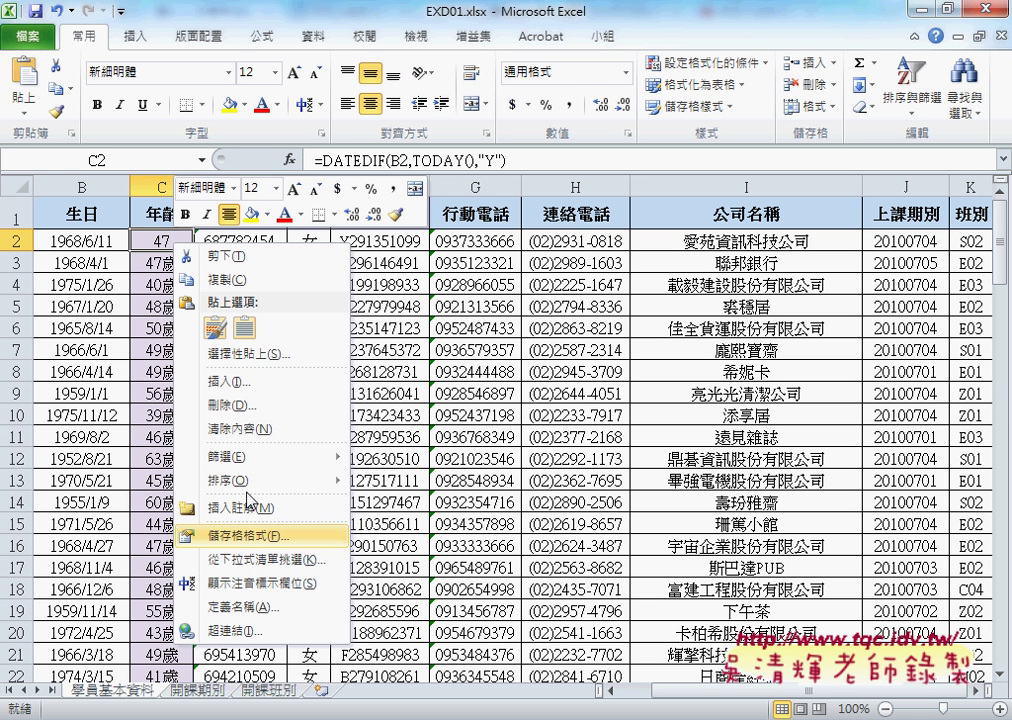
# Replace C2's G/通用格式 number format with the custom code 0"歲" so it shows 47歲
pyautogui.click(266, 538)
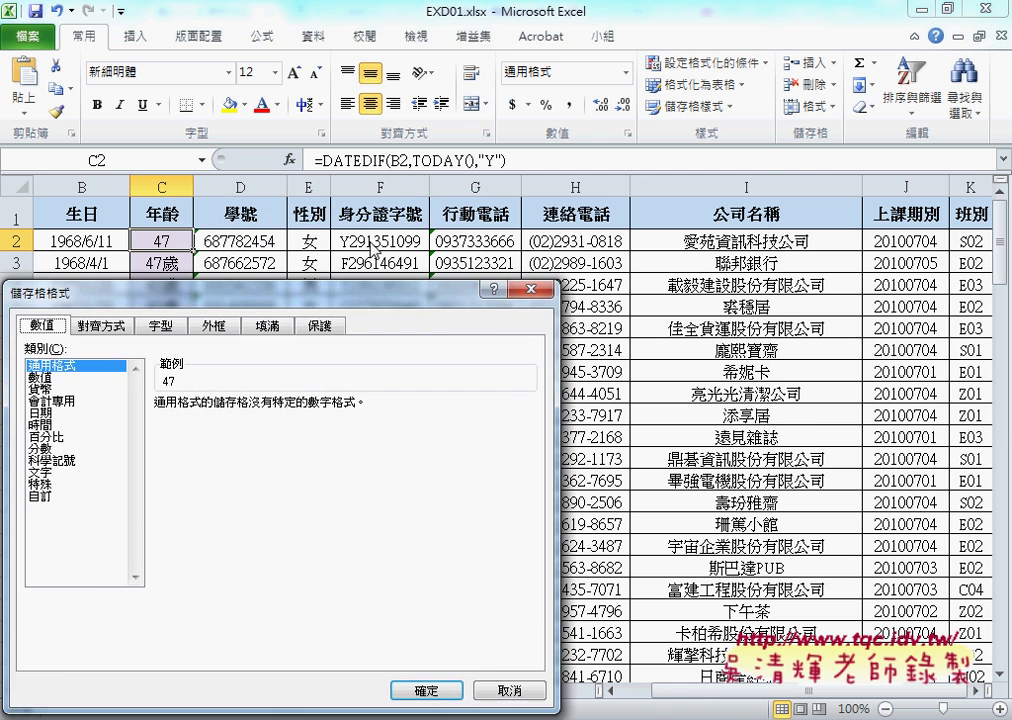
pyautogui.moveTo(295, 300); pyautogui.dragTo(513, 141)
pyautogui.click(270, 345)
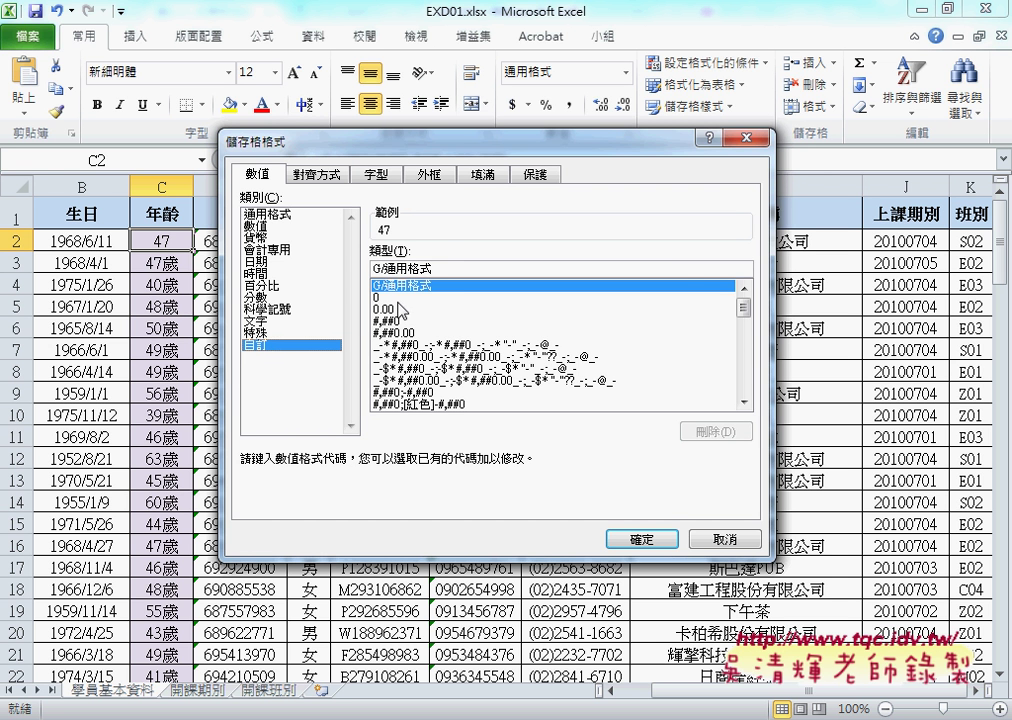
pyautogui.moveTo(437, 268); pyautogui.dragTo(372, 270)
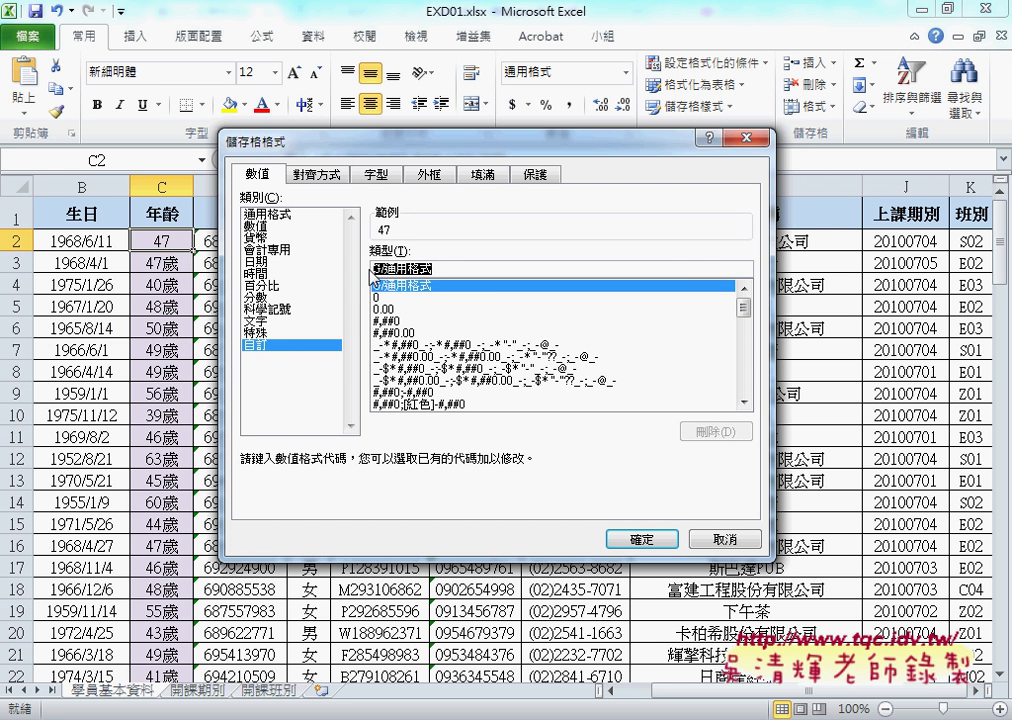
pyautogui.write('0')
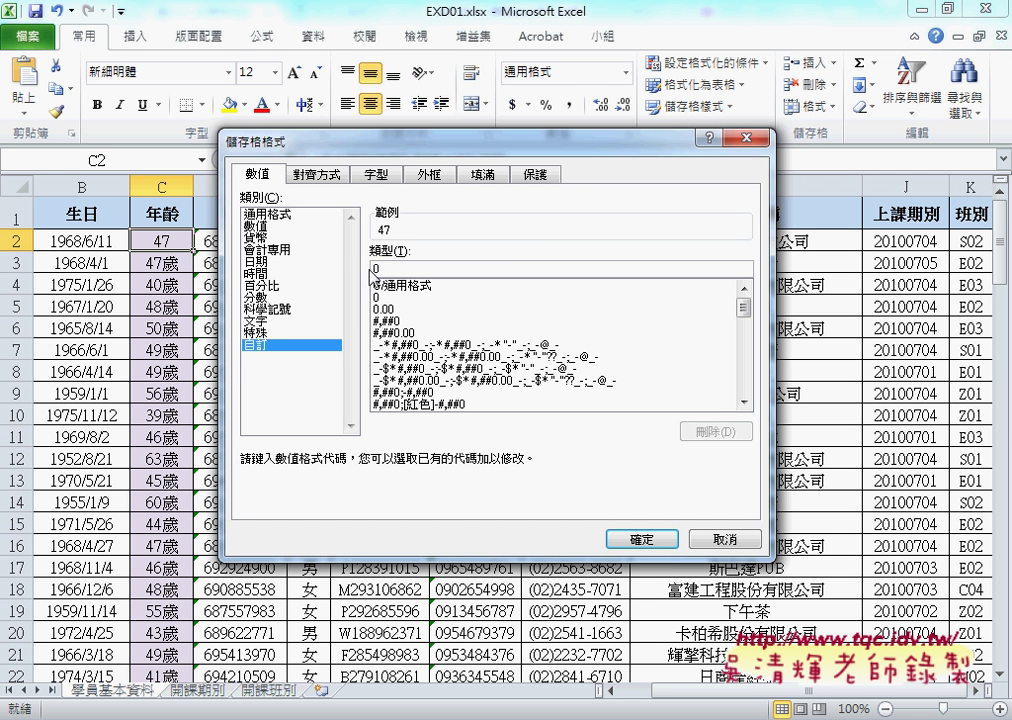
pyautogui.write('""')
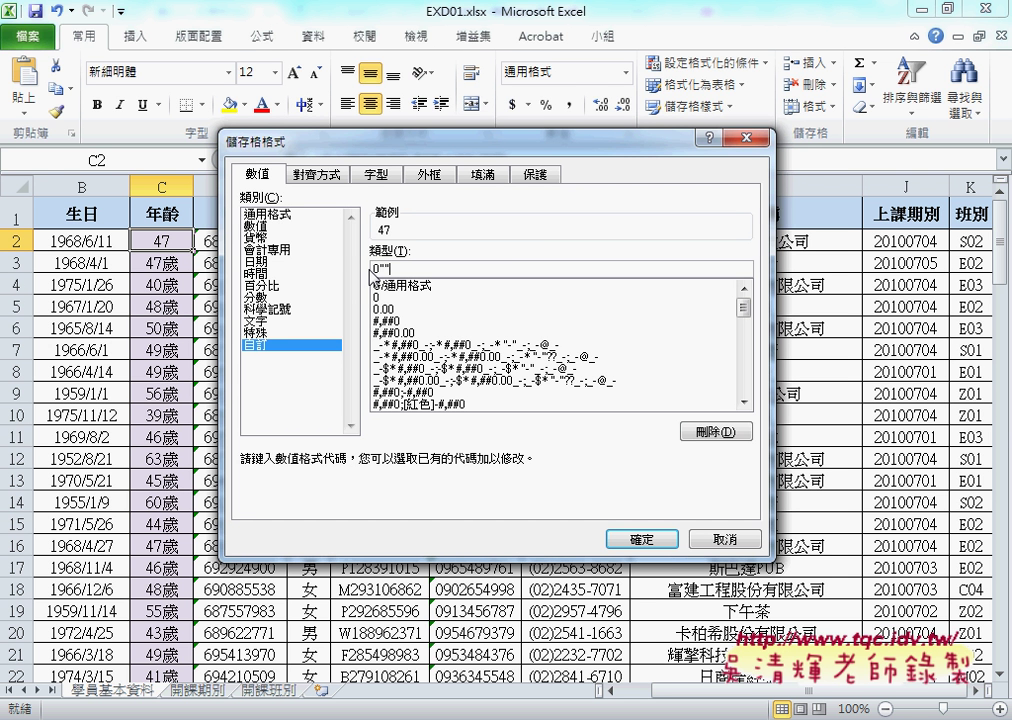
pyautogui.press('Left')
pyautogui.write('歲')
pyautogui.hotkey('shift', 'Left')
pyautogui.hotkey('shift', 'Left')
pyautogui.hotkey('shift', 'Left')
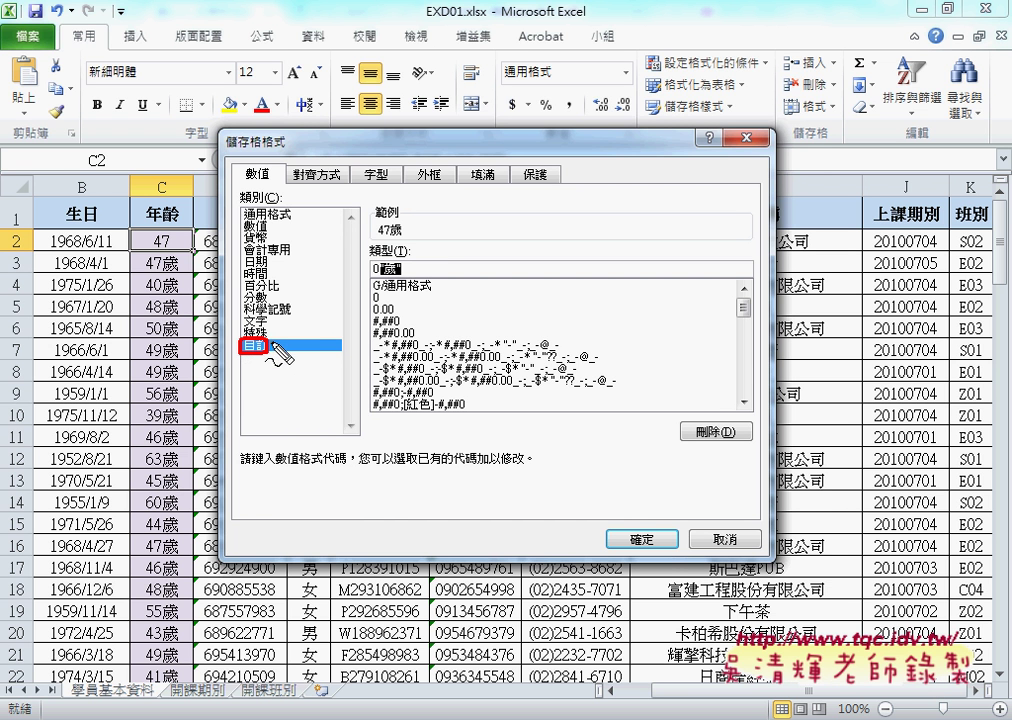
pyautogui.moveTo(275, 350); pyautogui.dragTo(391, 236)
pyautogui.moveTo(372, 300)
pyautogui.mouseDown()
pyautogui.moveTo(394, 296)
pyautogui.moveTo(393, 271)
pyautogui.mouseUp()
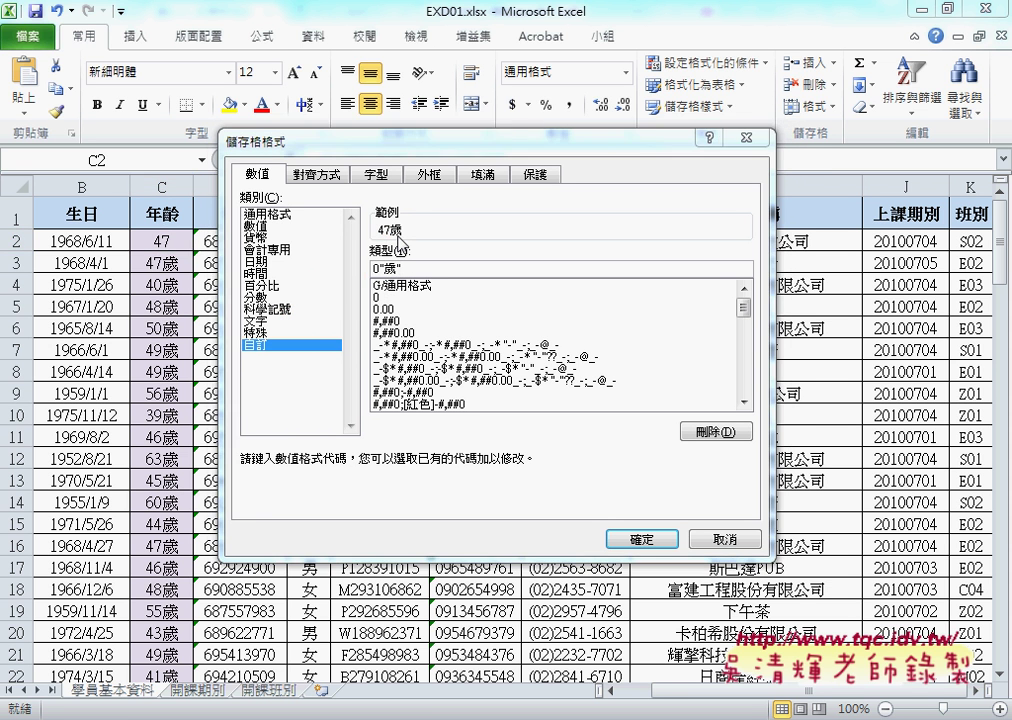
pyautogui.click(641, 540)
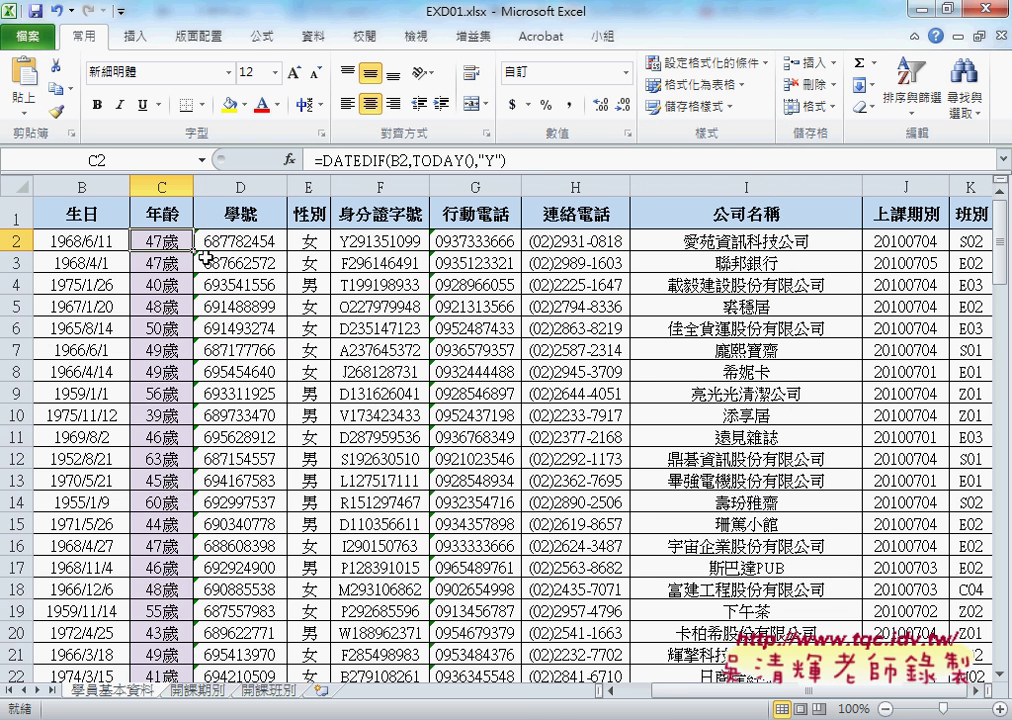
pyautogui.hotkey('ctrl', 'shift', 'Down')
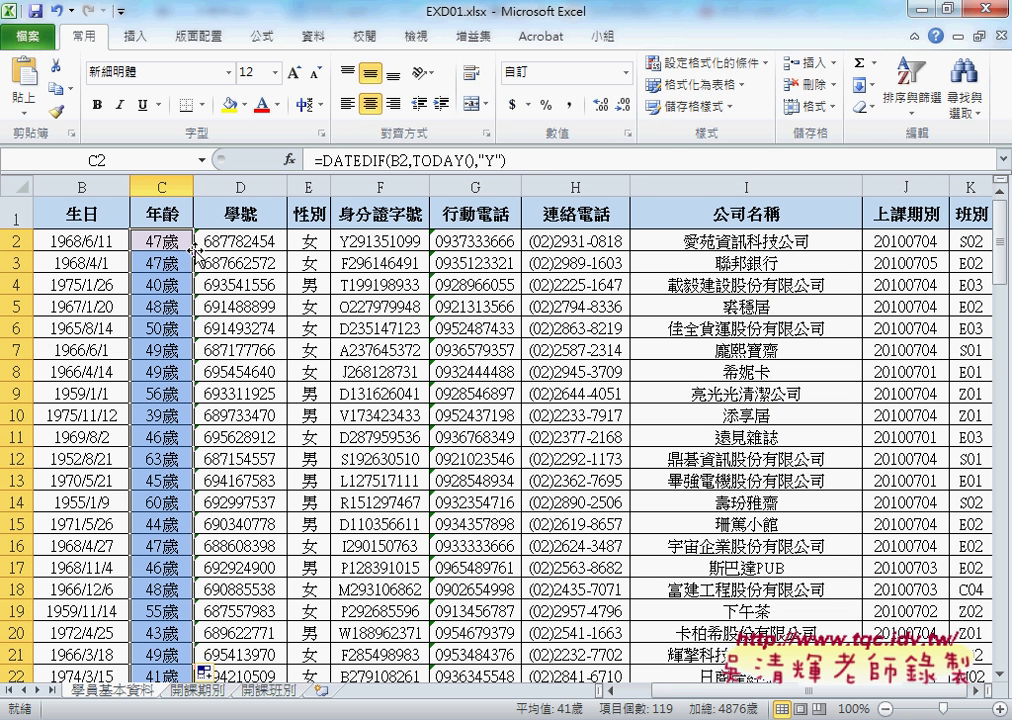
pyautogui.click(173, 242)
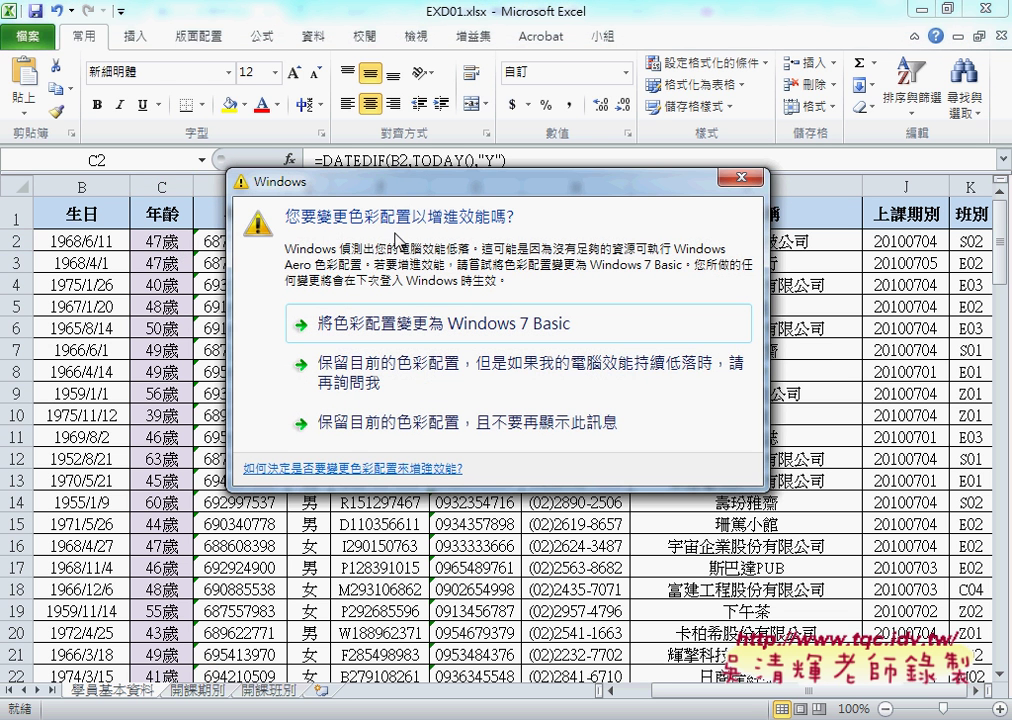
# Drag the Windows colour-scheme prompt down to the bottom of the screen
pyautogui.moveTo(310, 183); pyautogui.dragTo(432, 682)
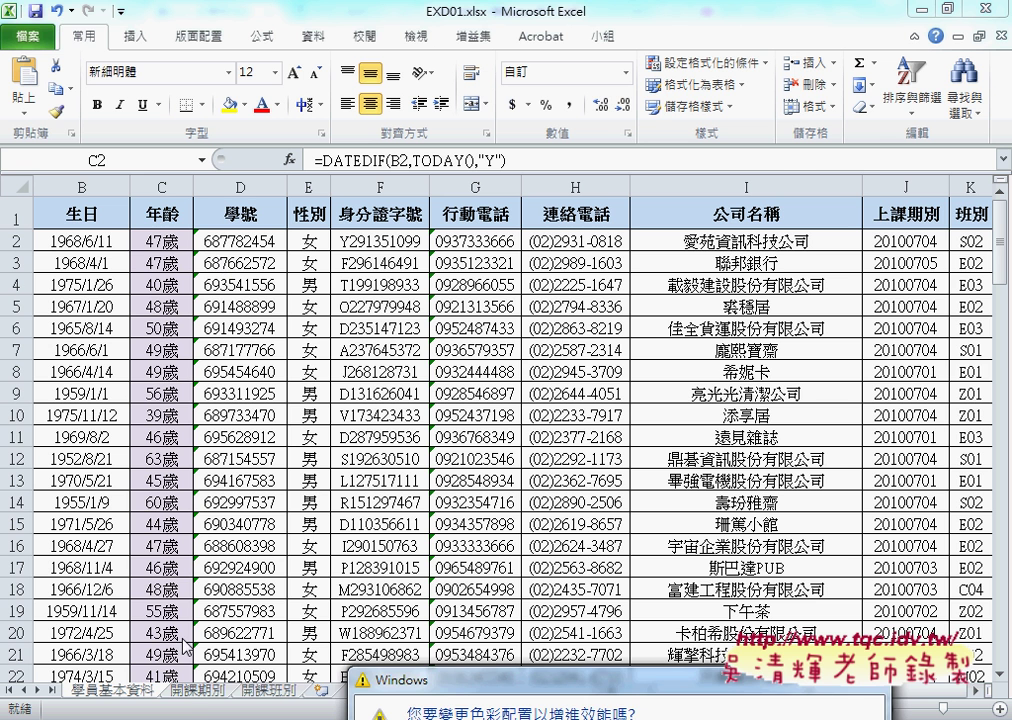
# Review the 開課期別 row 2 dates and class code, then the 開課班別 row 5 class
pyautogui.click(200, 690)
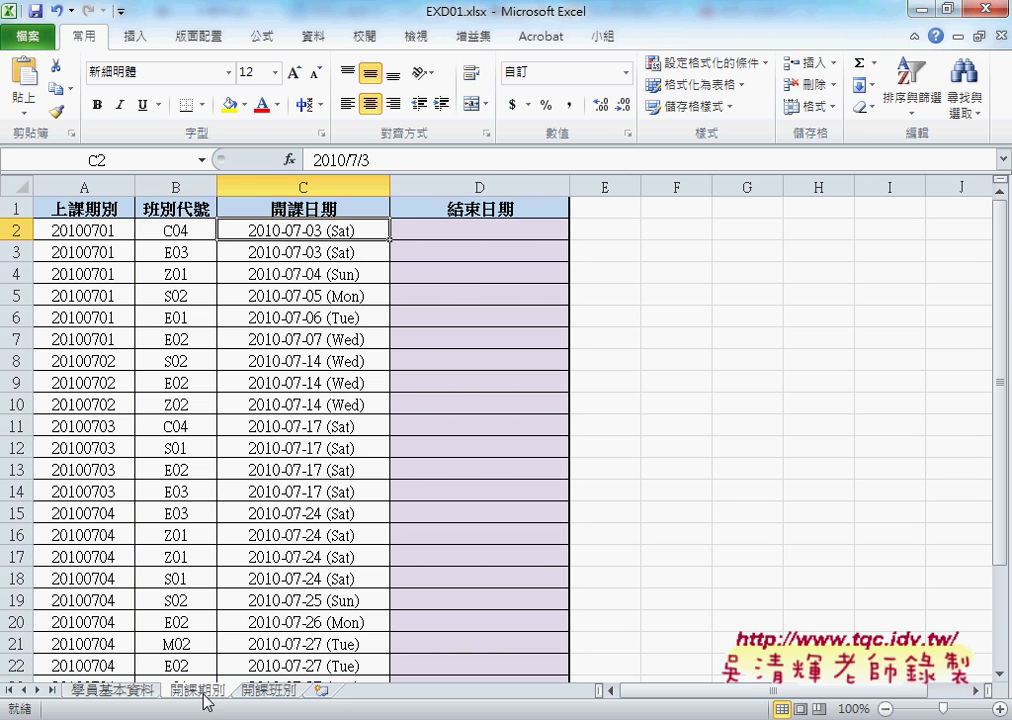
pyautogui.click(484, 227)
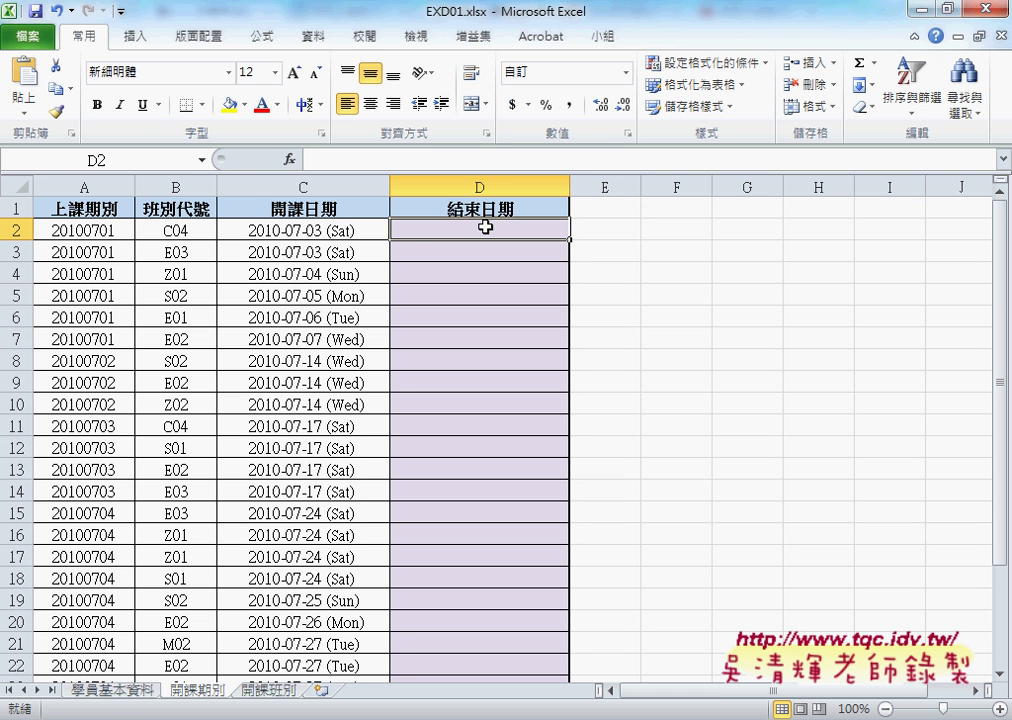
pyautogui.click(350, 232)
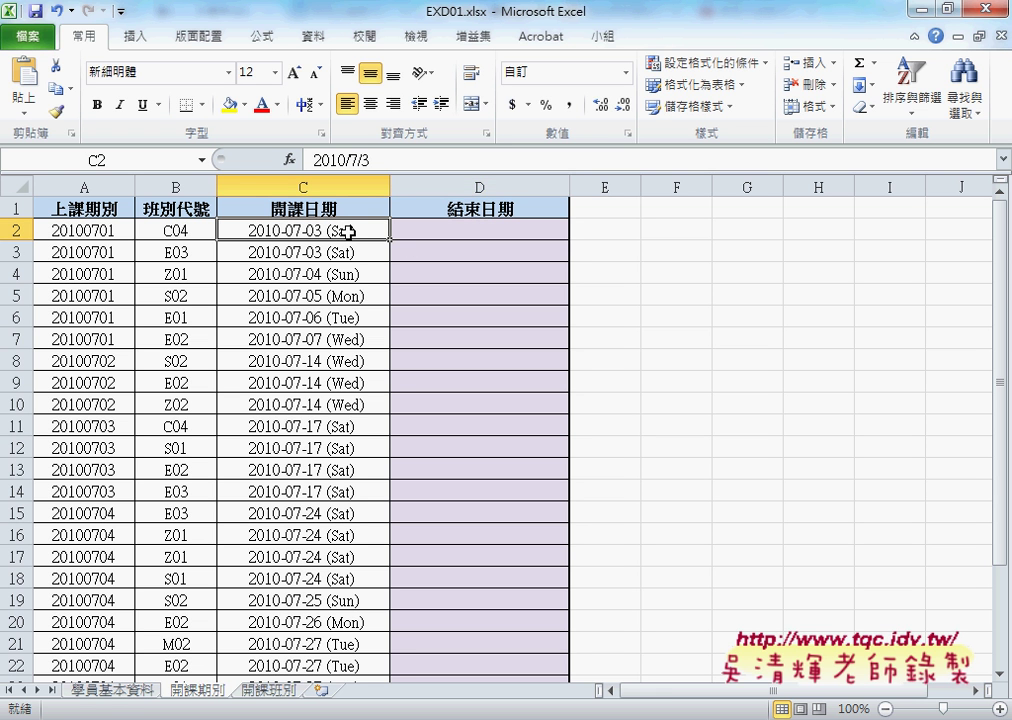
pyautogui.click(184, 234)
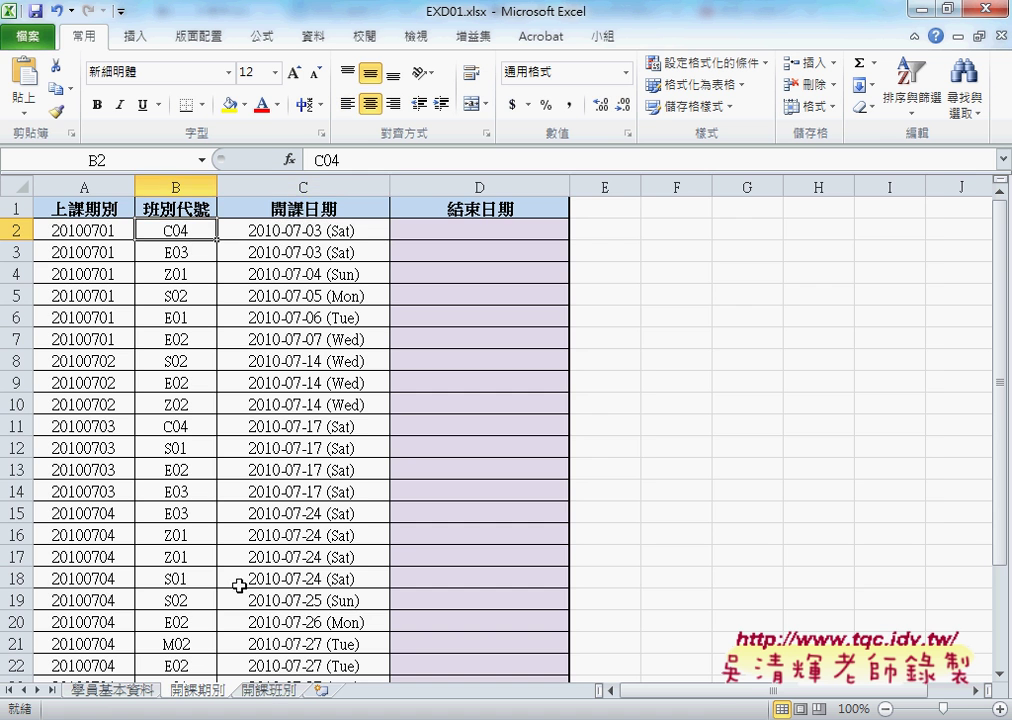
pyautogui.click(270, 690)
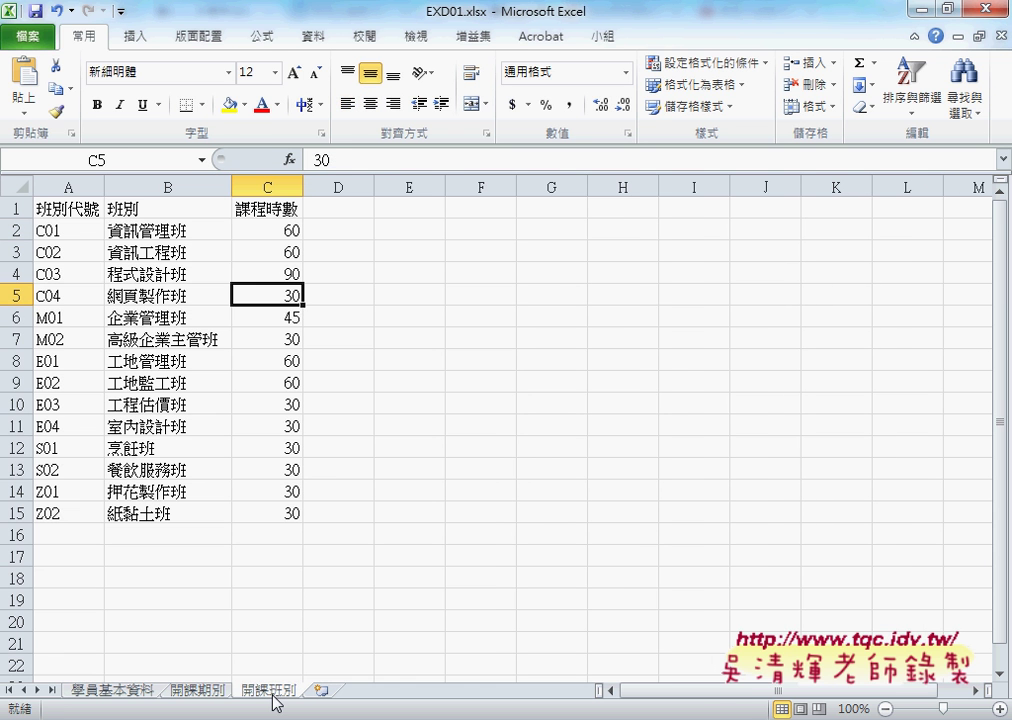
pyautogui.click(59, 296)
pyautogui.click(267, 299)
# Recheck the 開課期別 start and end dates, then return to 學員基本資料
pyautogui.click(198, 690)
pyautogui.click(317, 234)
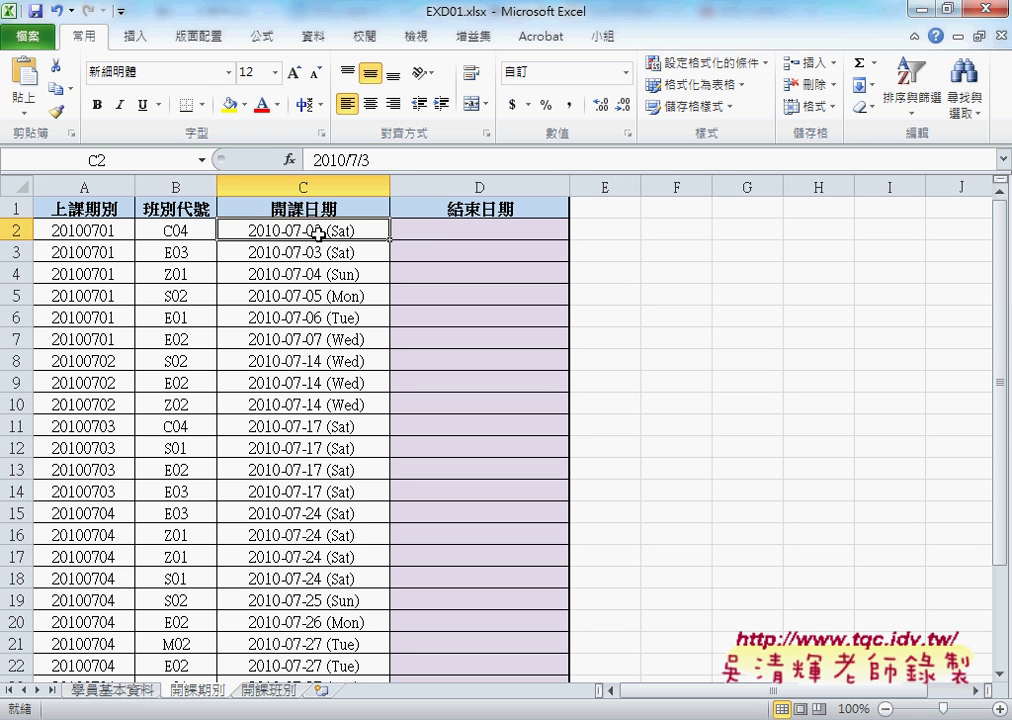
pyautogui.click(447, 232)
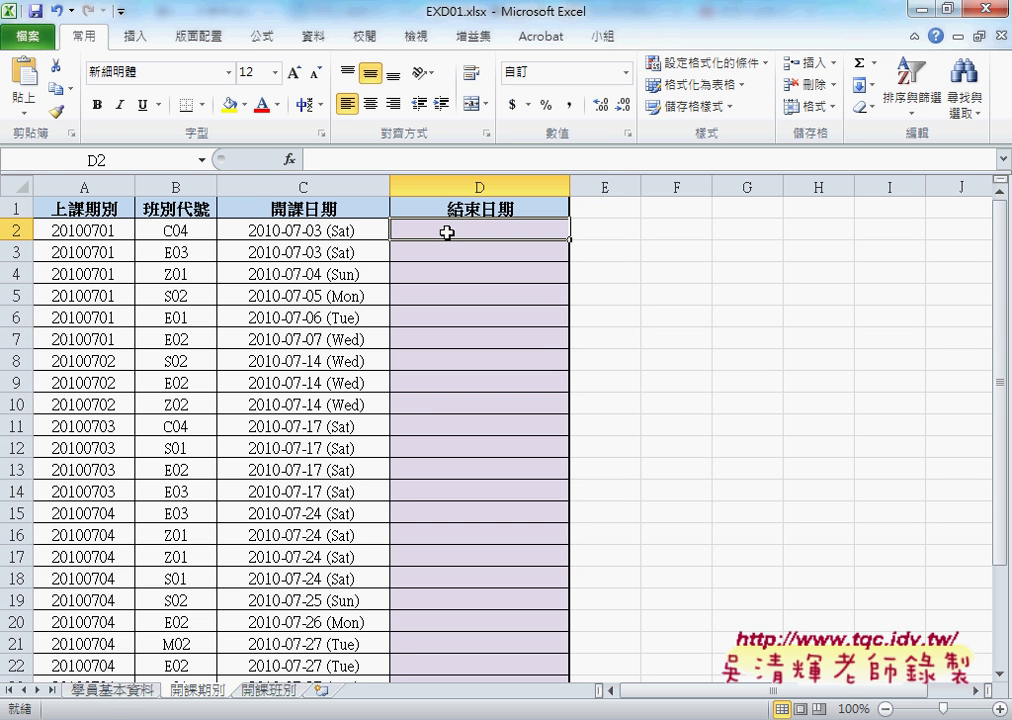
pyautogui.click(125, 691)
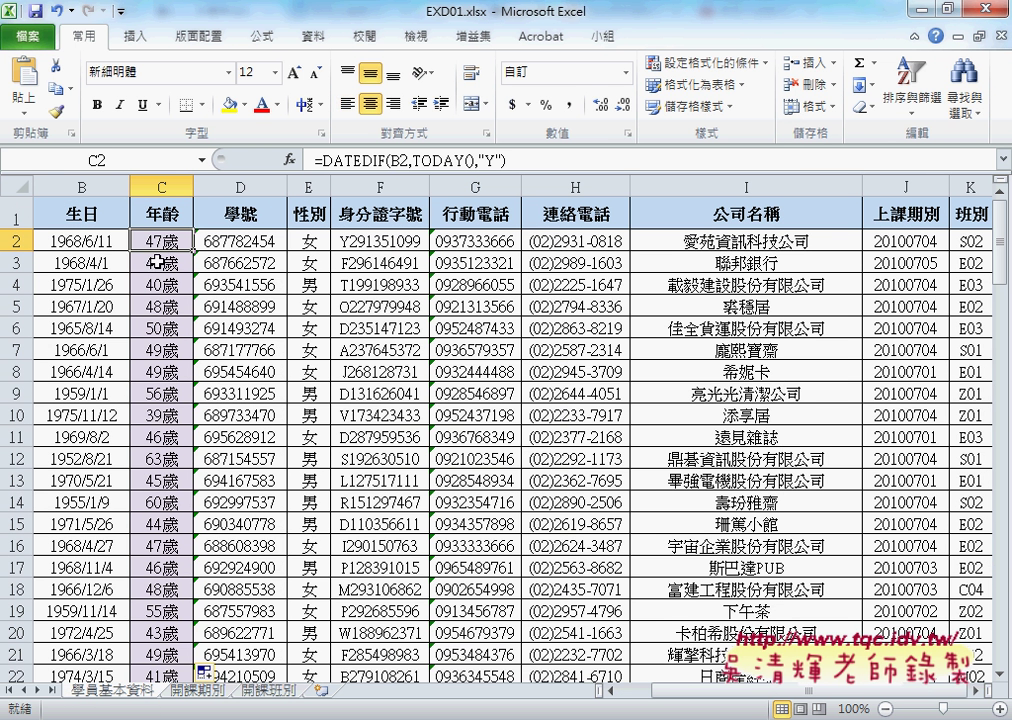